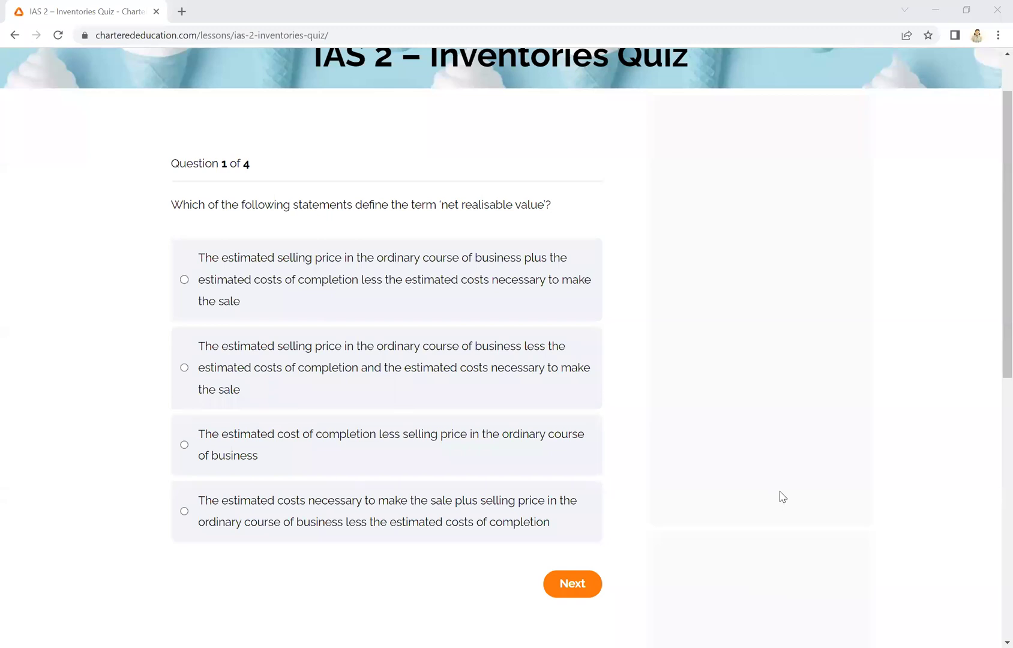
scroll(824, 469, "up", 1)
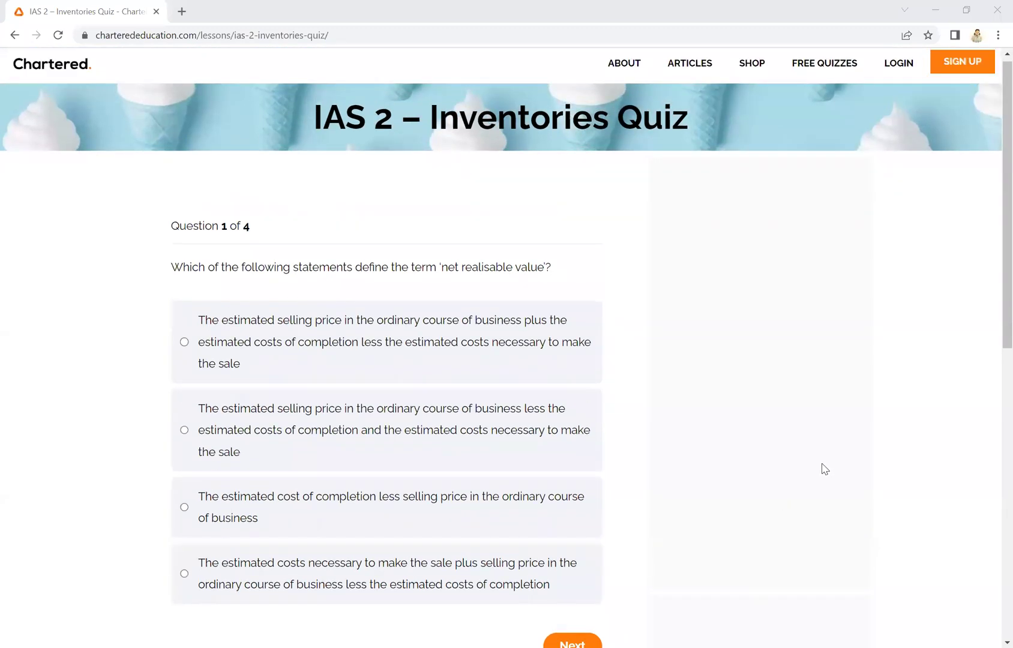
scroll(824, 468, "down", 1)
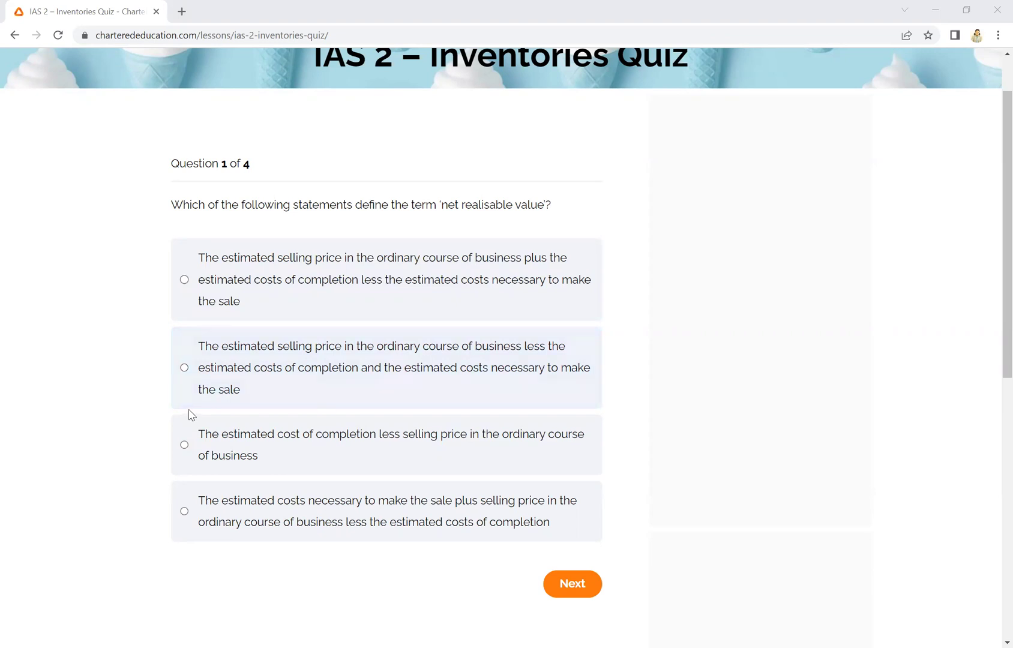
Step: Answer Question 1 with net realisable value as selling price less completion and selling costs
left_click(185, 368)
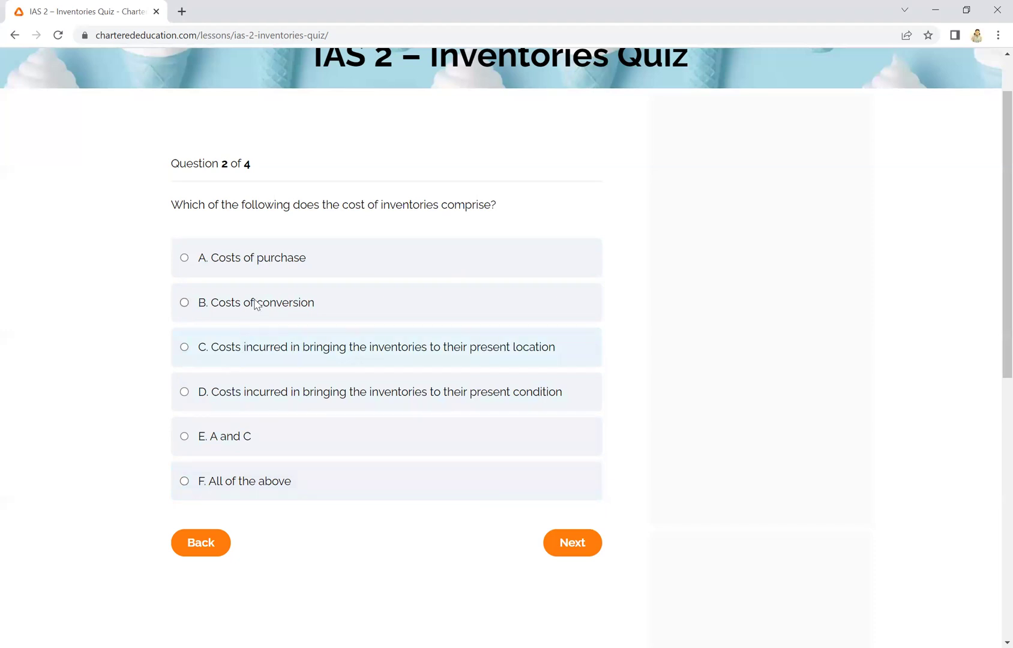
Step: Answer the cost of inventories question with 'All of the above' and move to Question 3
left_click(185, 482)
left_click(571, 544)
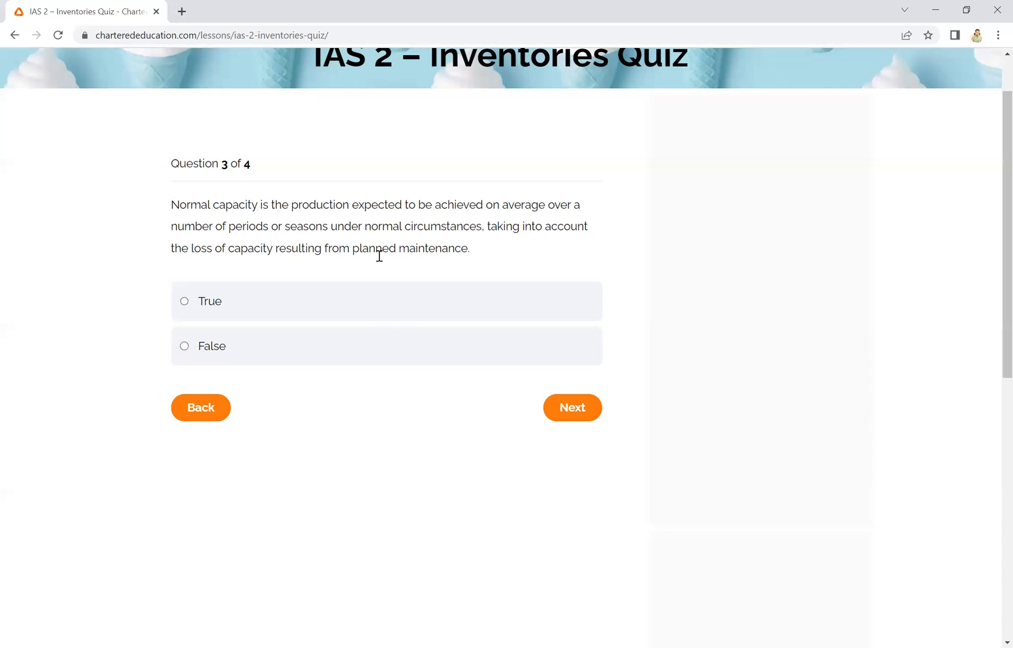
Step: Mark the normal capacity statement True and move to Question 4
left_click(210, 309)
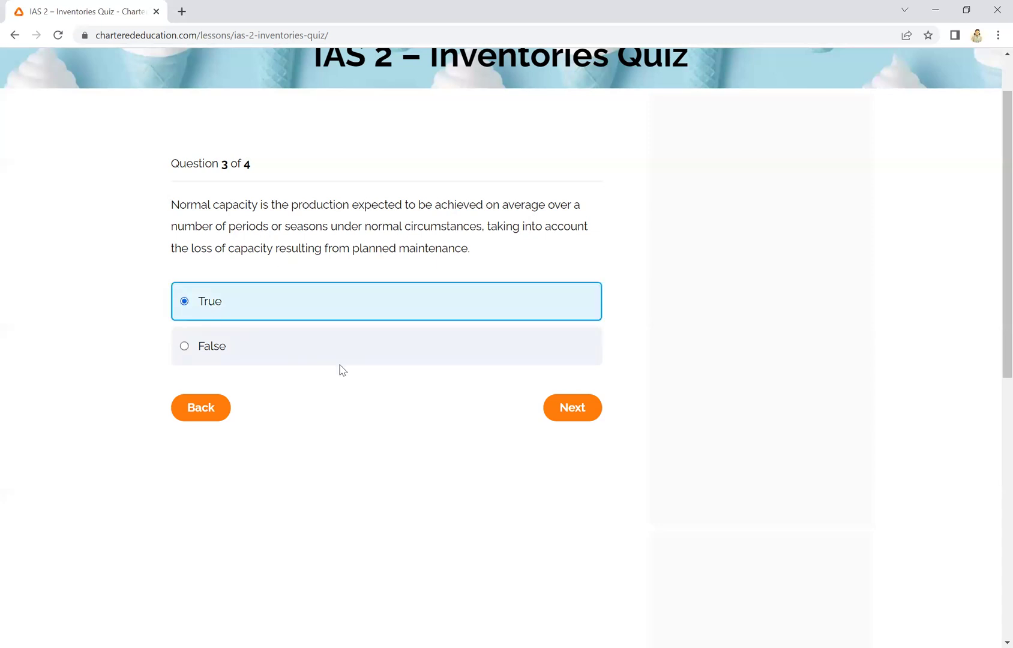
left_click(571, 409)
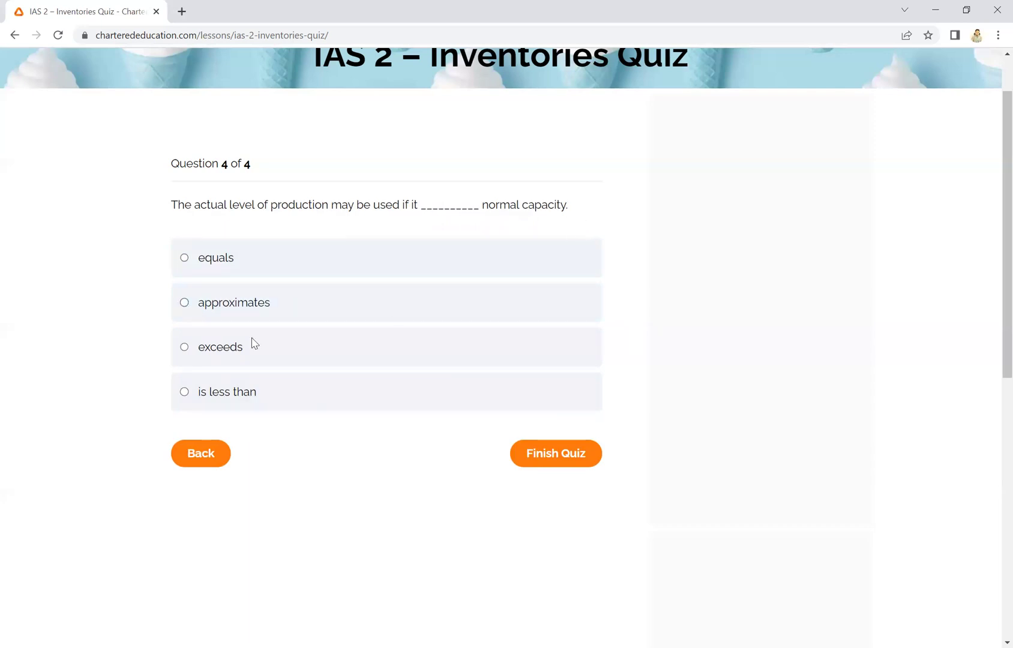
Step: Fill Question 4's blank with 'approximates' and finish the quiz for a 4 of 4 (100%) result
left_click(188, 304)
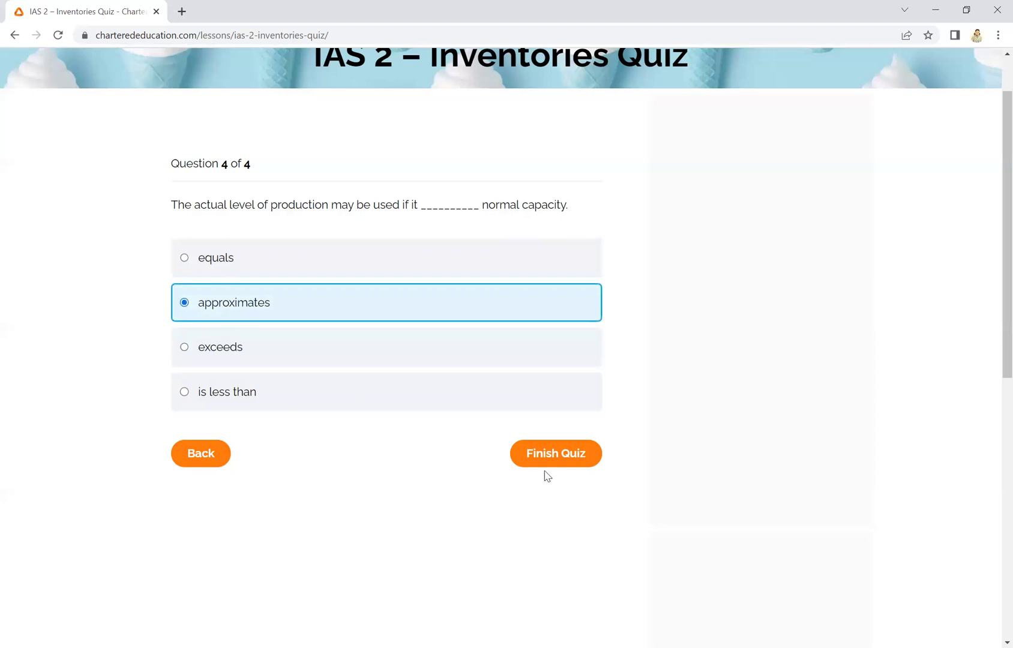
left_click(555, 455)
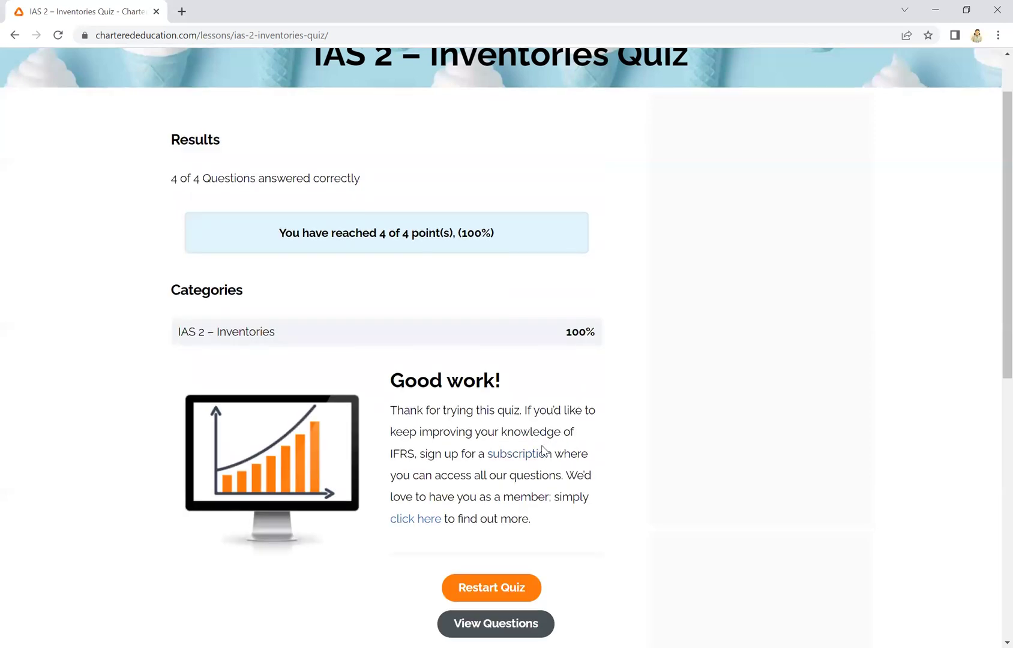
scroll(543, 451, "down", 2)
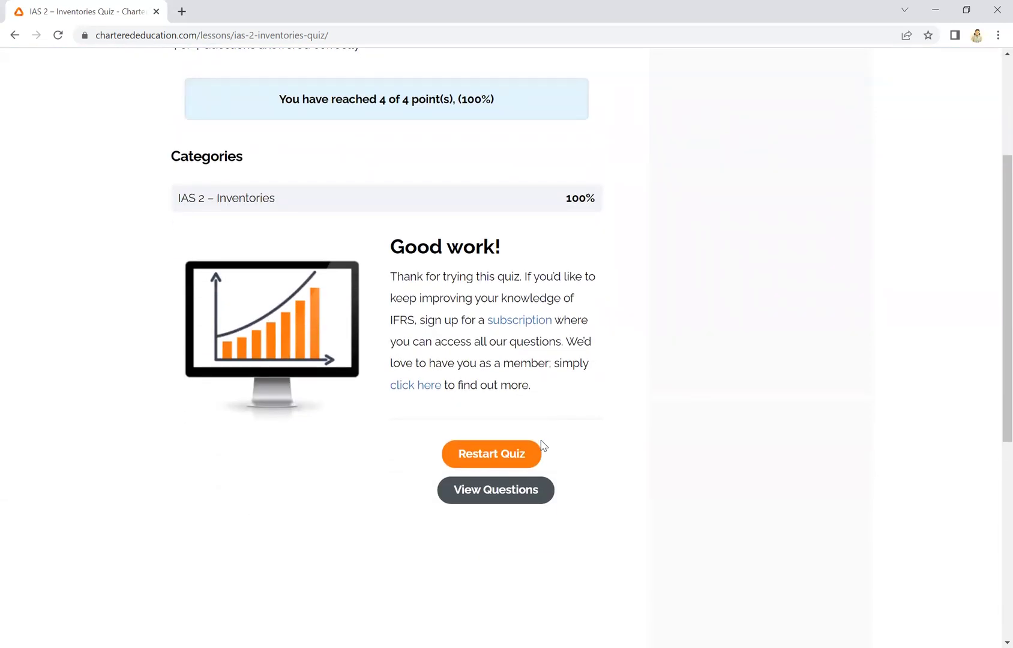
scroll(532, 475, "down", 1)
scroll(531, 475, "down", 1)
Step: View the answered questions, showing the NRV question marked Correct with its IAS 2.6 explanation
left_click(497, 430)
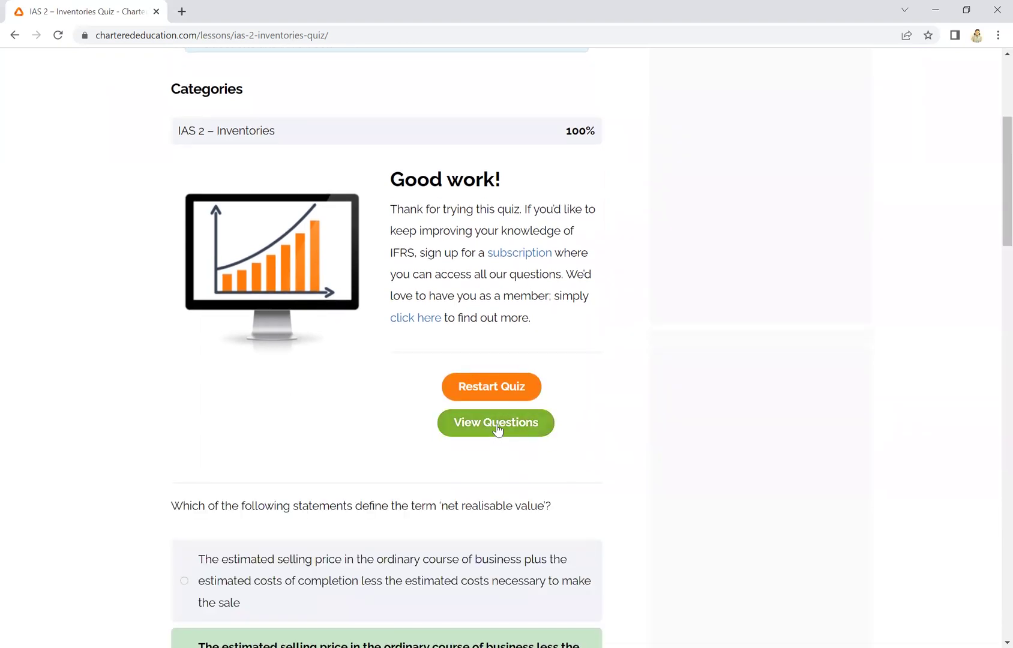
scroll(491, 424, "down", 1)
scroll(403, 403, "down", 2)
scroll(290, 261, "down", 2)
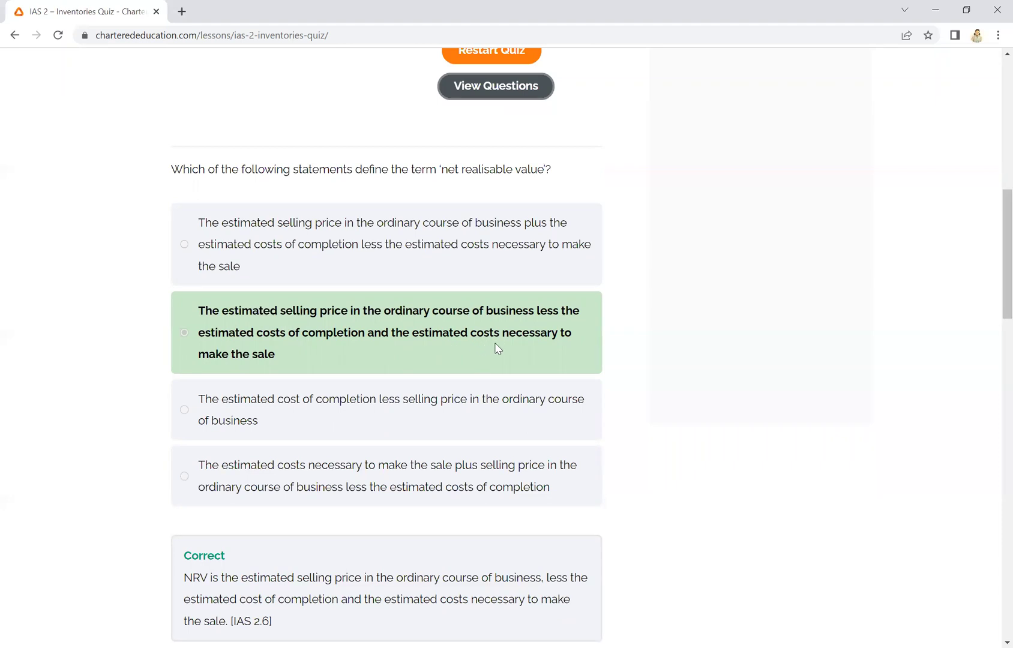
scroll(495, 349, "down", 2)
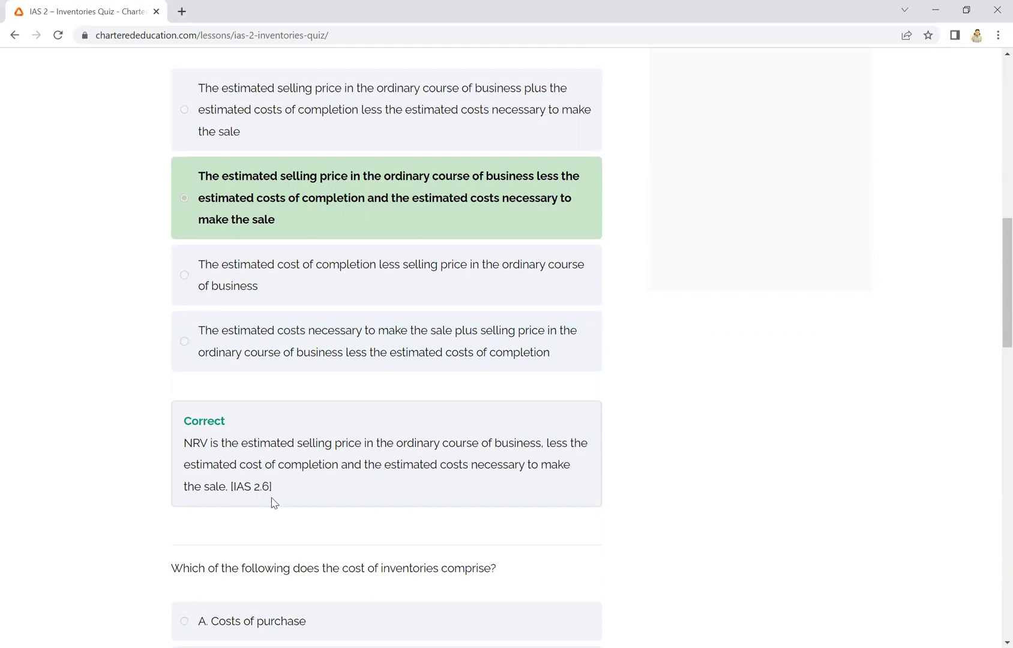
scroll(273, 484, "down", 2)
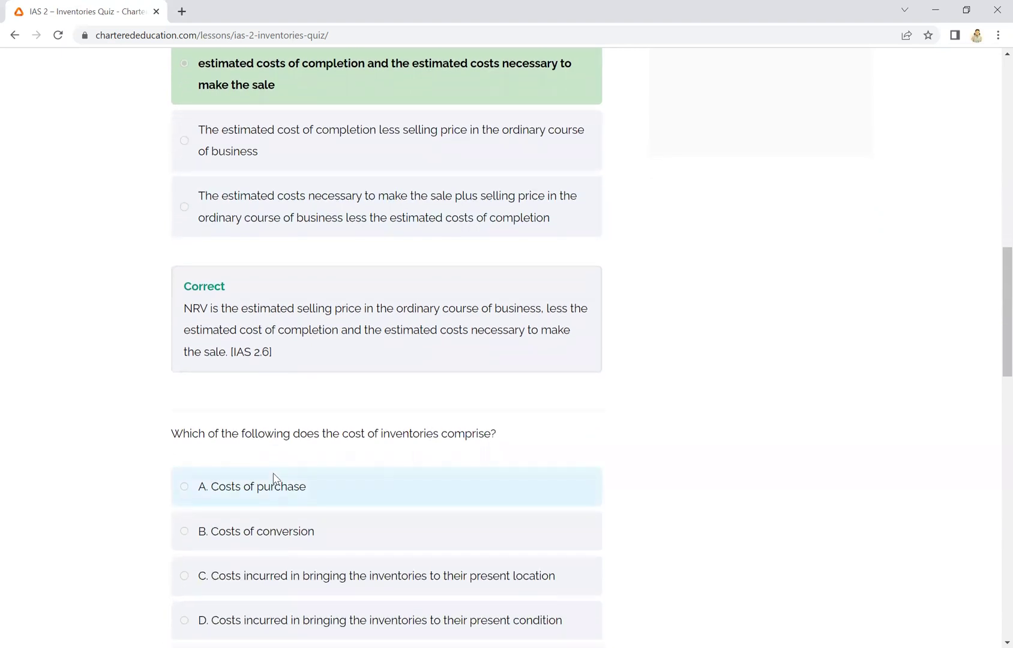
scroll(273, 479, "down", 3)
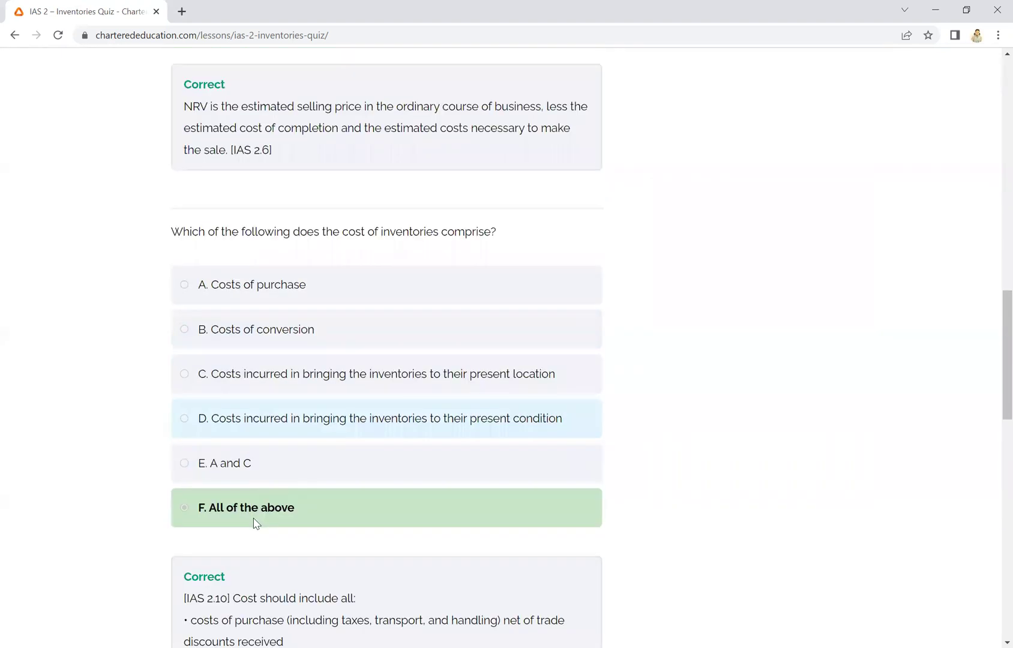
scroll(254, 523, "down", 1)
scroll(208, 534, "down", 2)
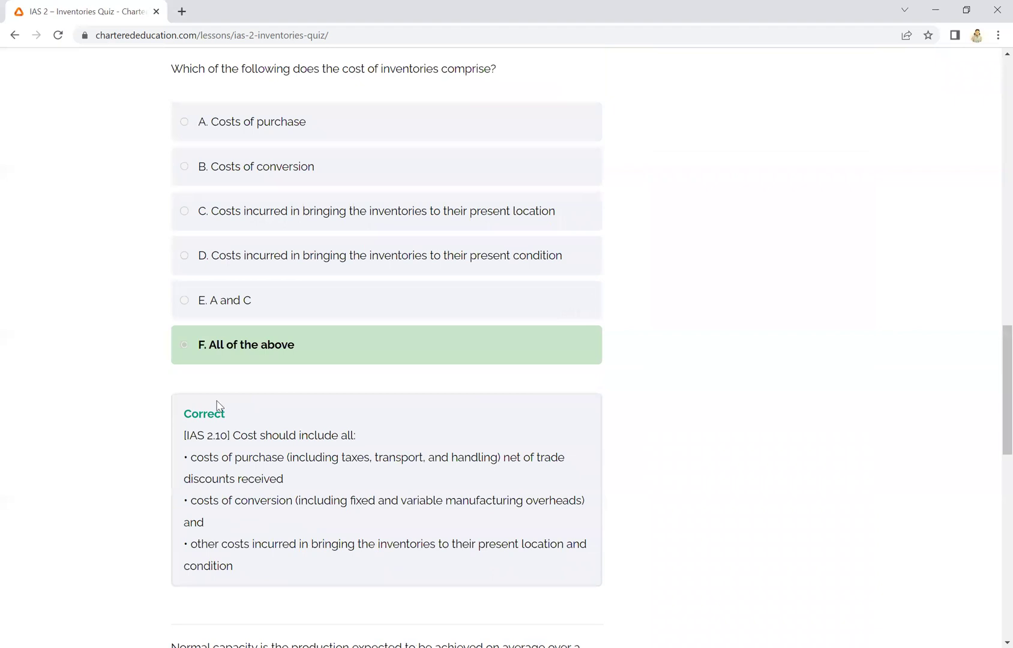
scroll(219, 412, "down", 1)
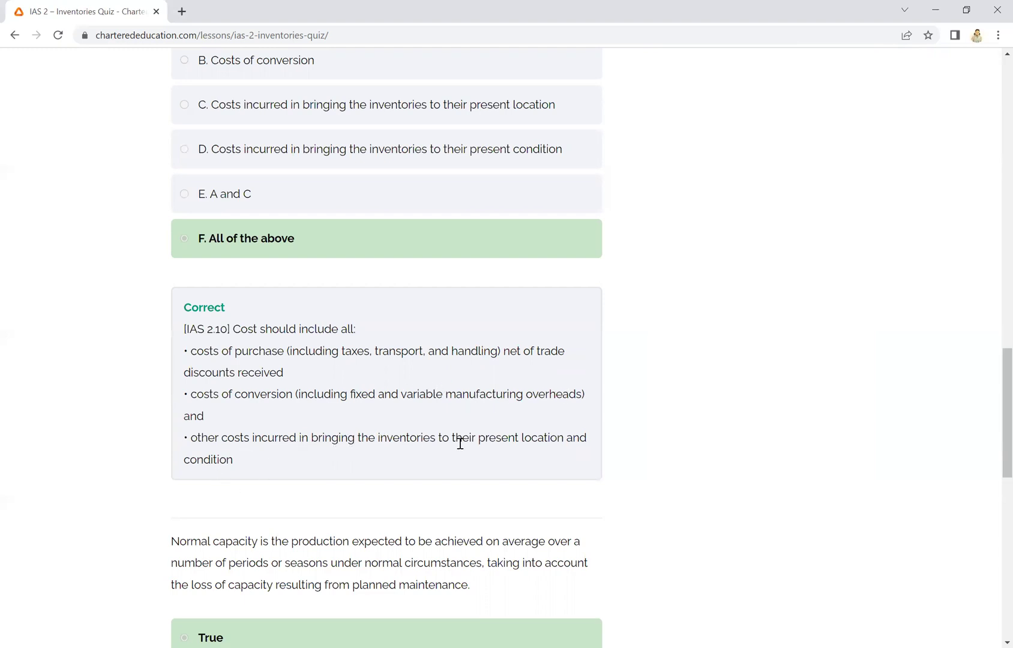
scroll(248, 475, "up", 2)
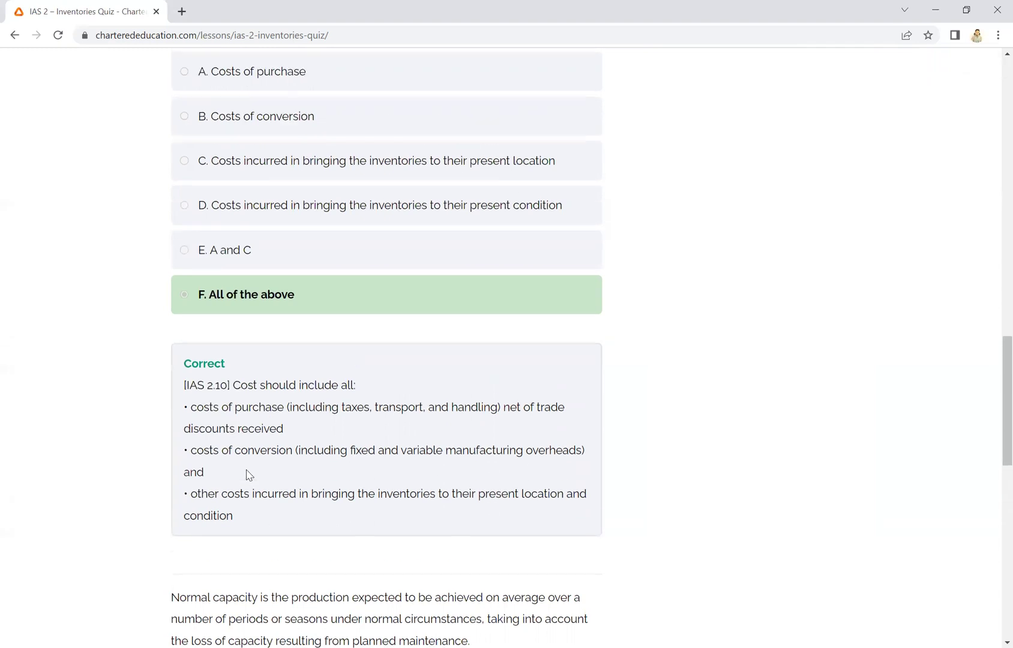
scroll(340, 356, "down", 2)
scroll(338, 351, "down", 1)
scroll(338, 351, "down", 1)
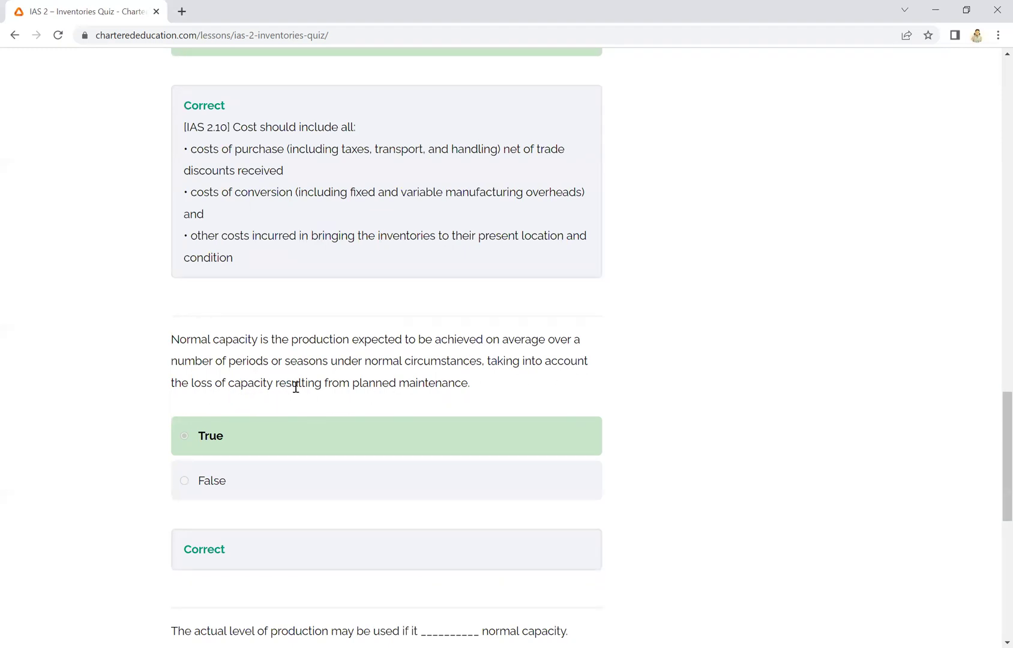
scroll(414, 382, "down", 2)
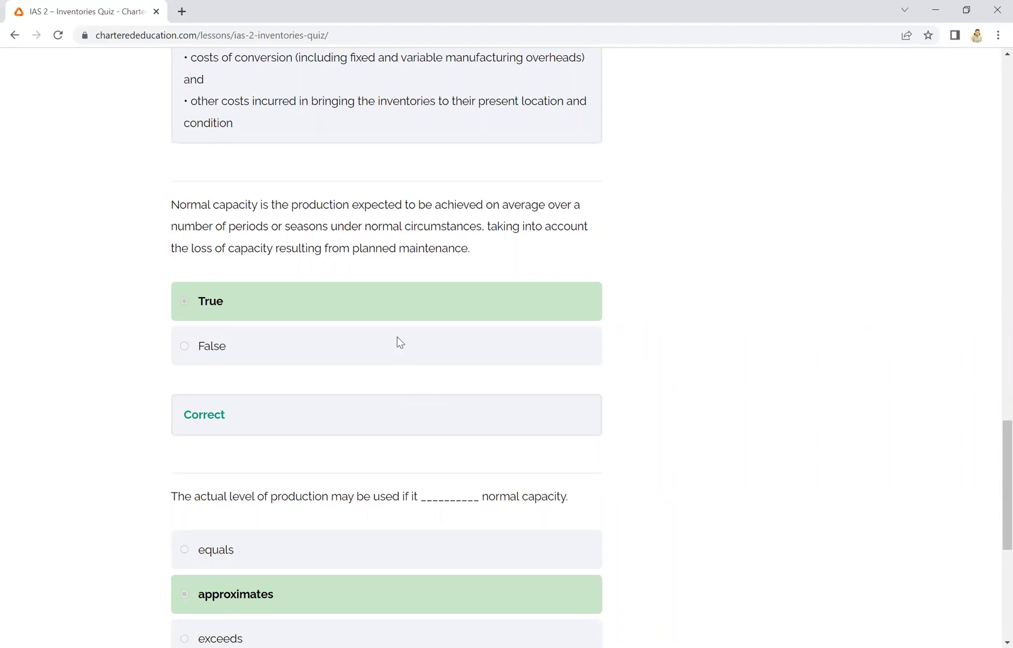
scroll(378, 343, "down", 2)
scroll(379, 347, "down", 1)
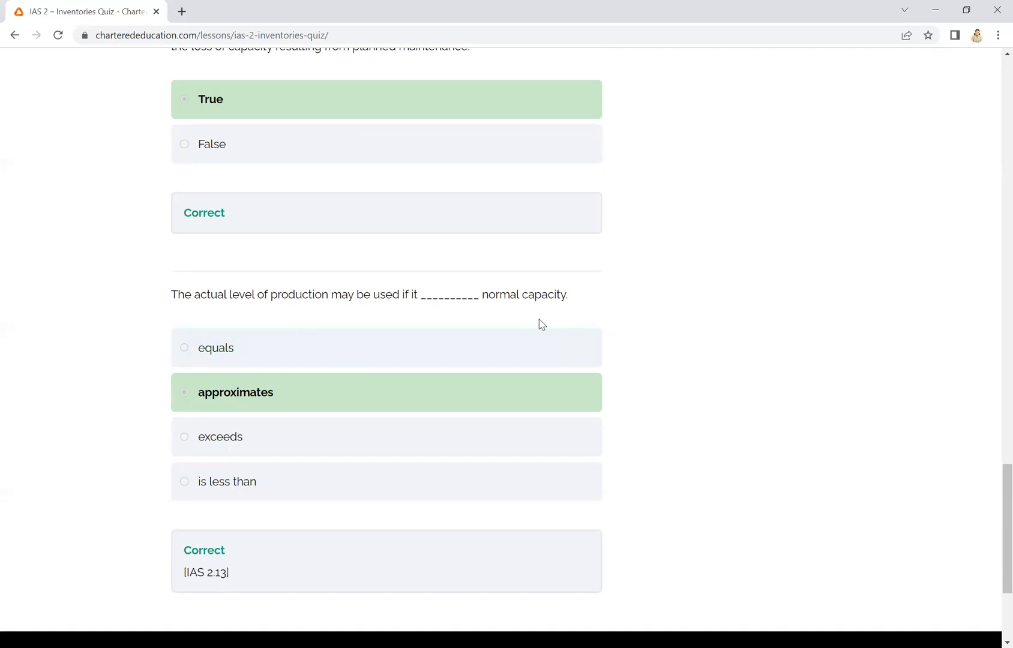
scroll(540, 323, "down", 3)
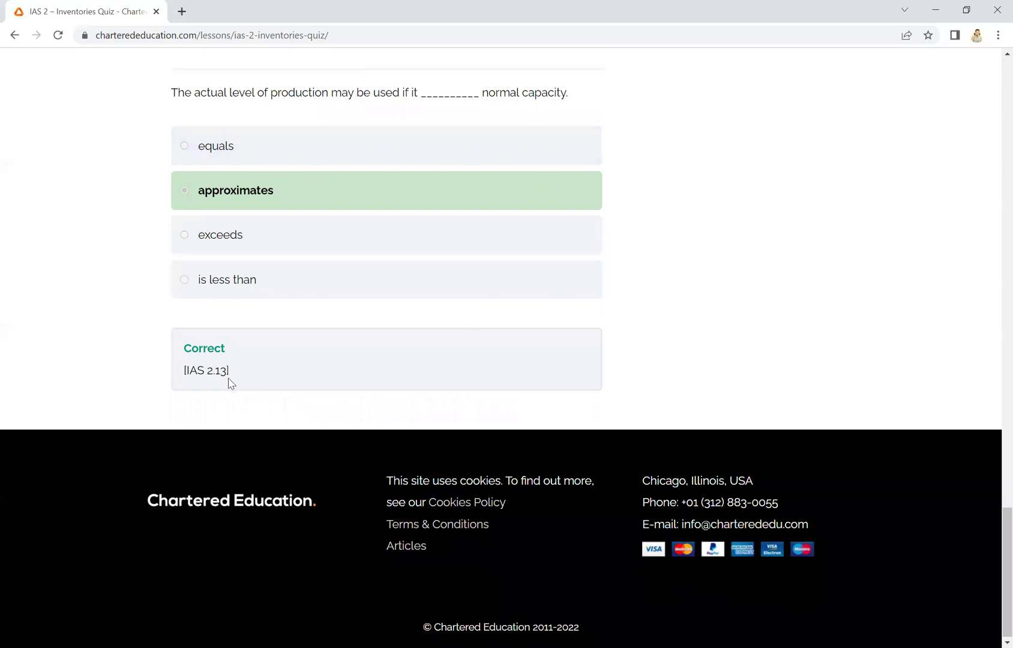
scroll(211, 381, "up", 1)
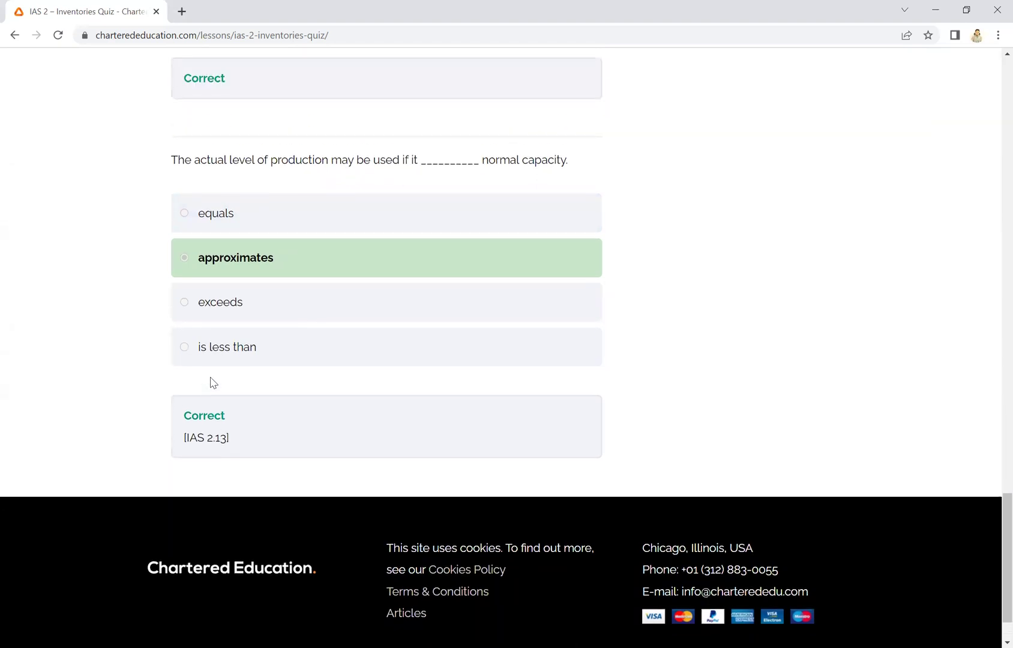
scroll(215, 383, "up", 1)
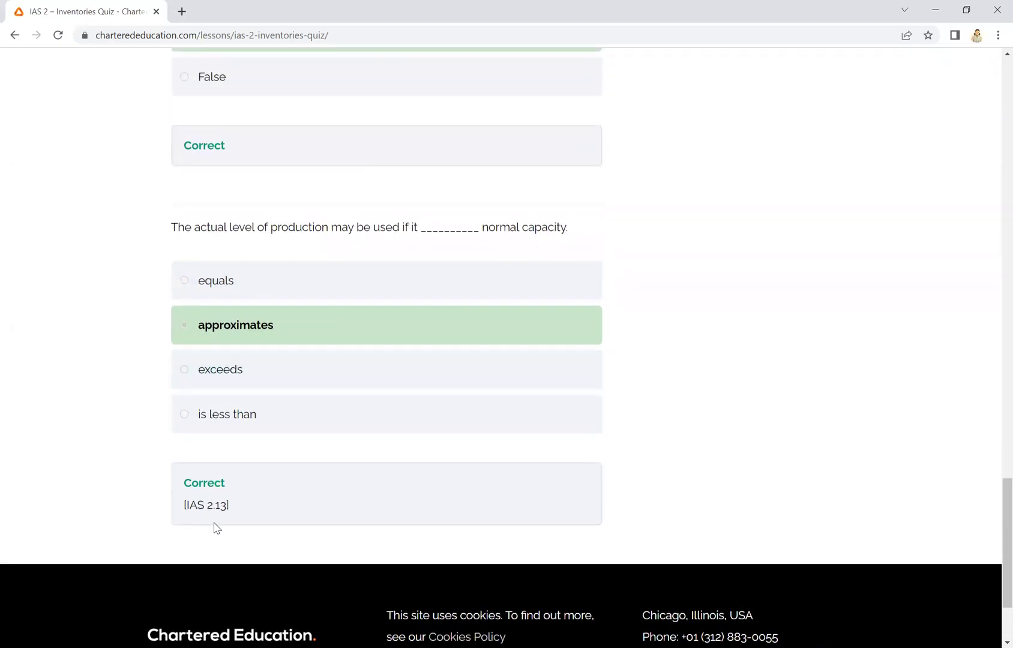